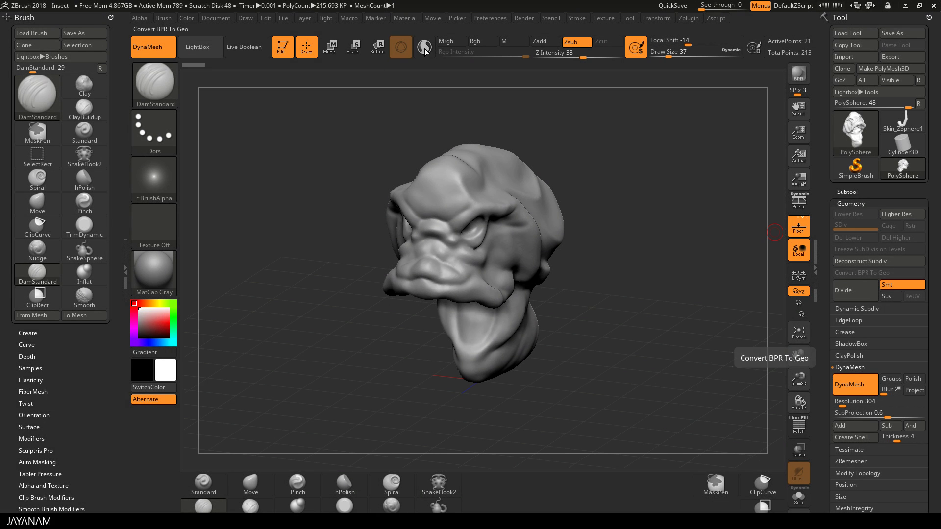
# Enable Sculptris Pro mode, carve a DamStandard crease at the brow's inner end with draw size 17, and check it in the polyframe view.
pyautogui.click(425, 49)
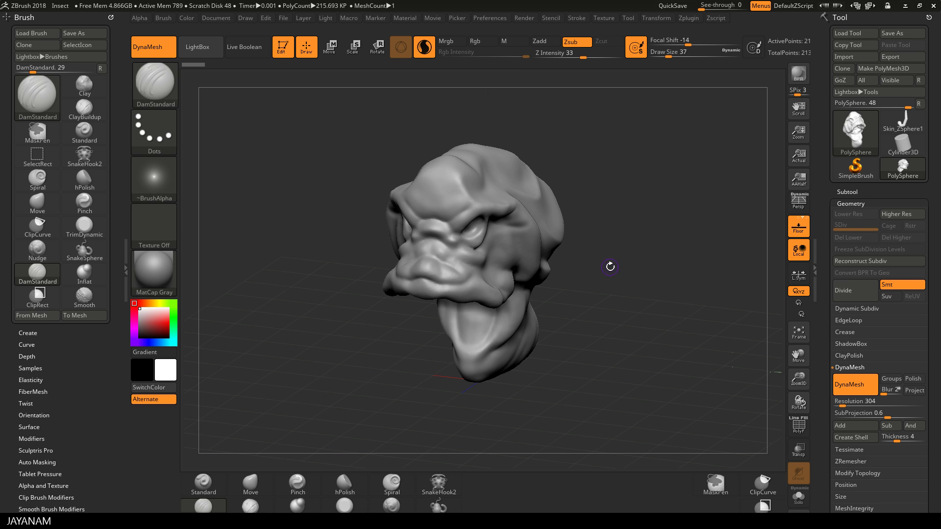
pyautogui.keyDown('ctrl'); pyautogui.moveTo(609, 266); pyautogui.dragTo(650, 286, button='right'); pyautogui.keyUp('ctrl')
pyautogui.keyDown('alt'); pyautogui.moveTo(649, 286); pyautogui.dragTo(729, 327); pyautogui.keyUp('alt')
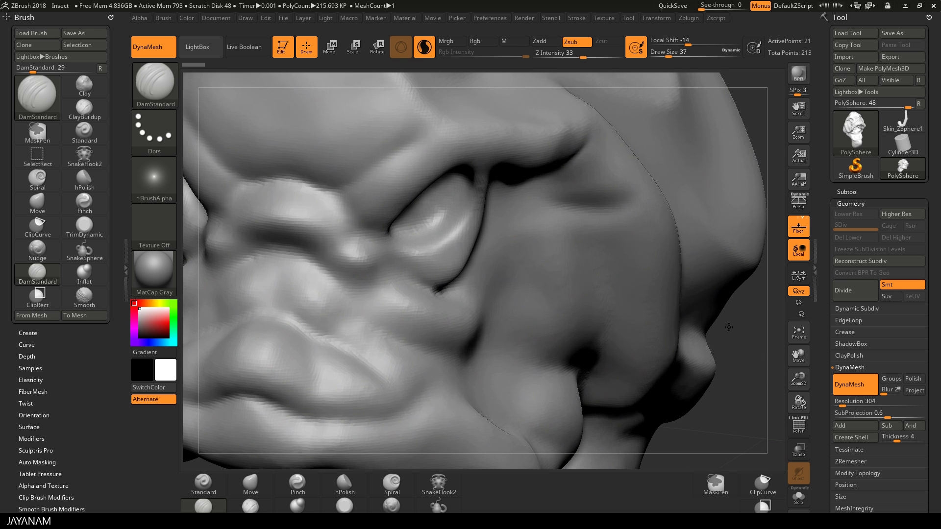
pyautogui.press('s')
pyautogui.moveTo(363, 197); pyautogui.dragTo(358, 198)
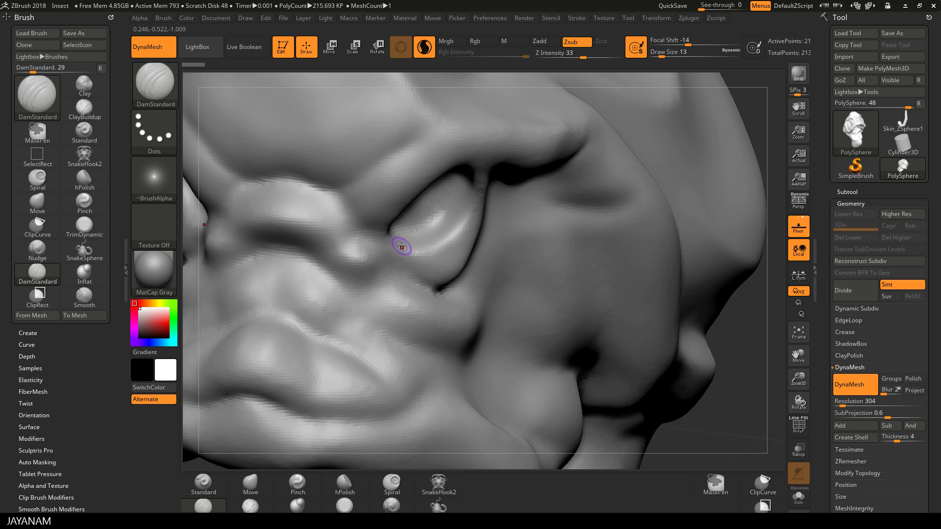
pyautogui.press('s')
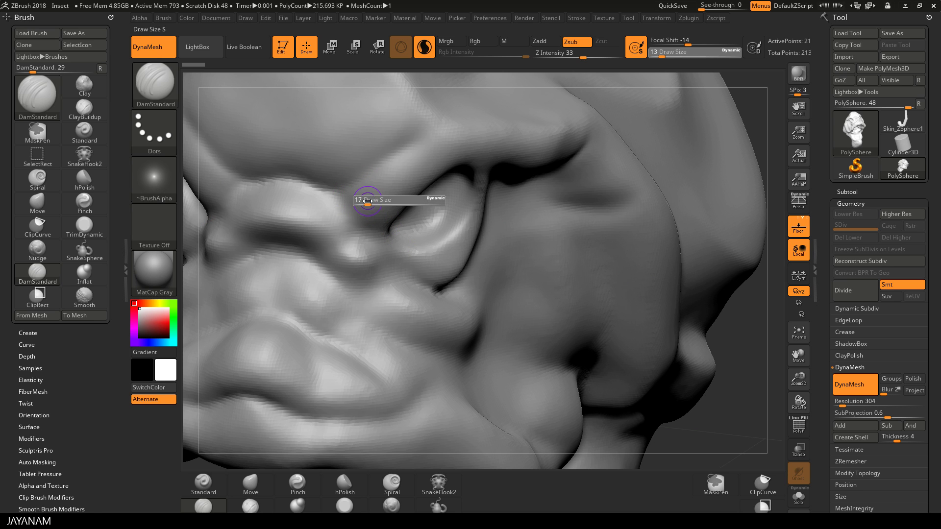
pyautogui.moveTo(350, 194); pyautogui.dragTo(389, 223)
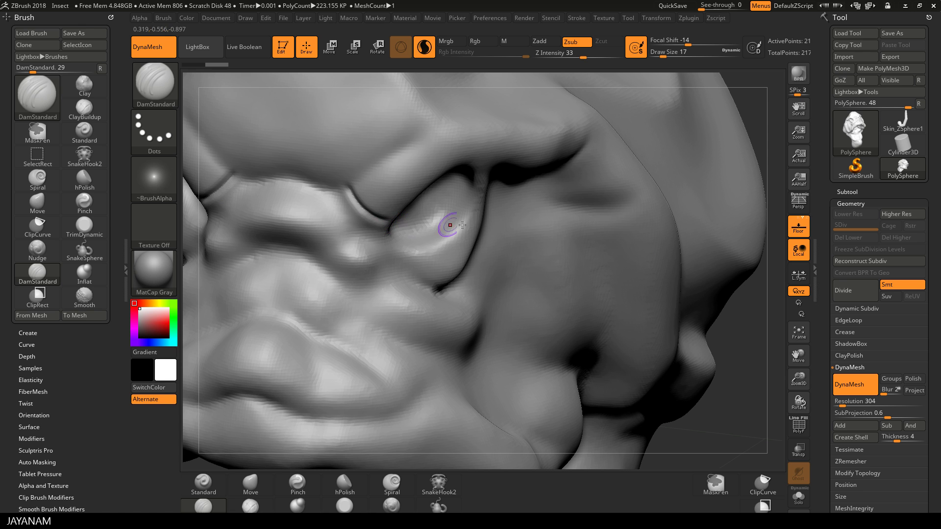
pyautogui.click(799, 427)
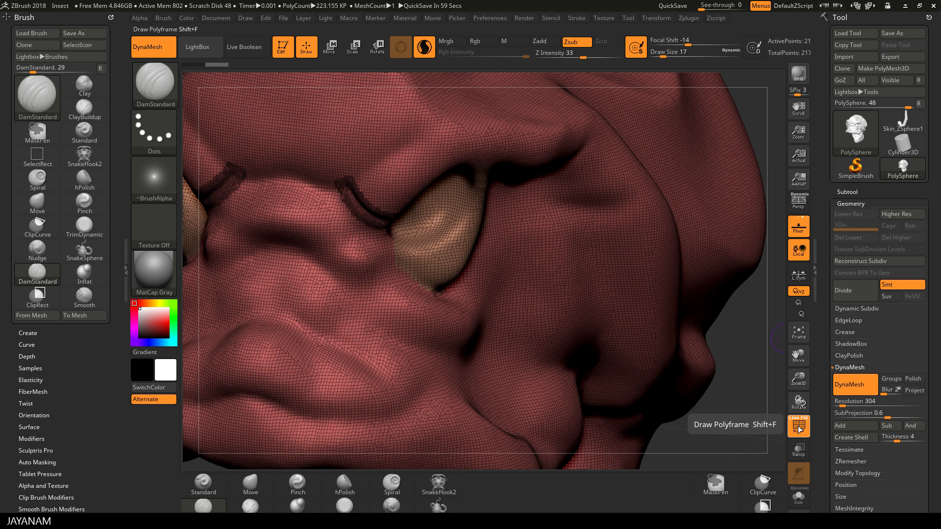
pyautogui.click(799, 428)
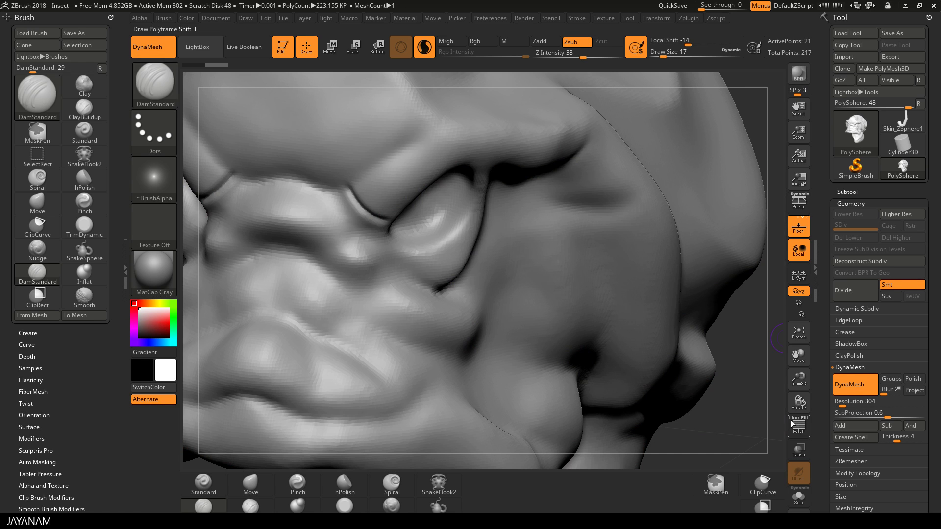
# Build up rounded bumps along the brow ridge with the Standard brush, reducing the draw size to 23, and check the polyframe.
pyautogui.click(203, 486)
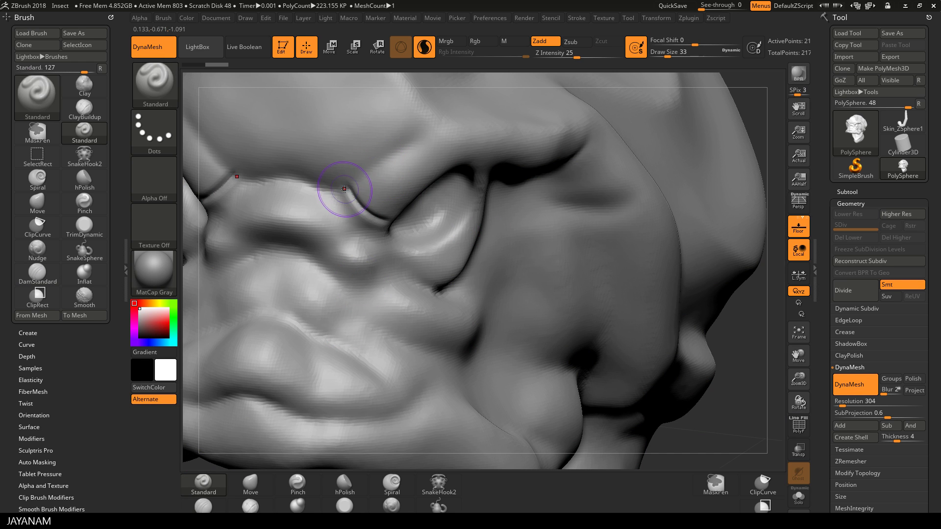
pyautogui.moveTo(357, 187); pyautogui.dragTo(401, 212)
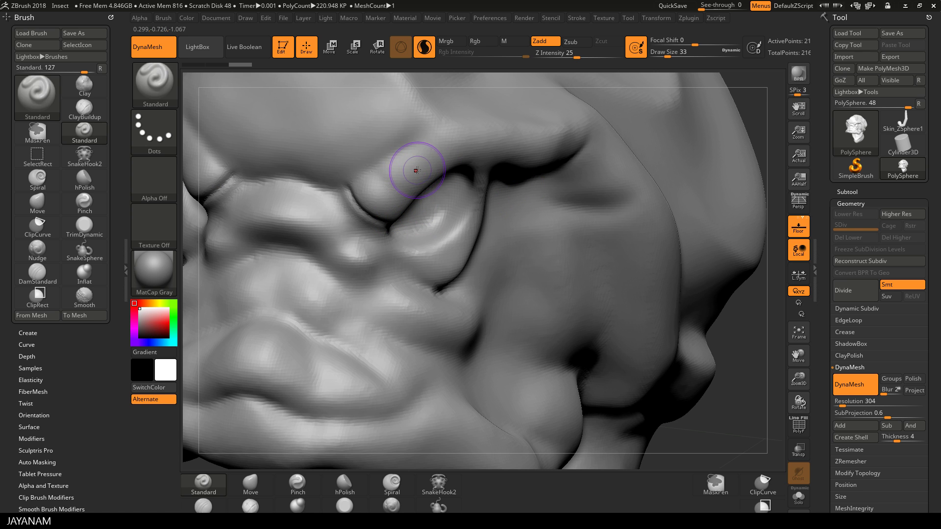
pyautogui.press('s')
pyautogui.moveTo(410, 170); pyautogui.dragTo(427, 193)
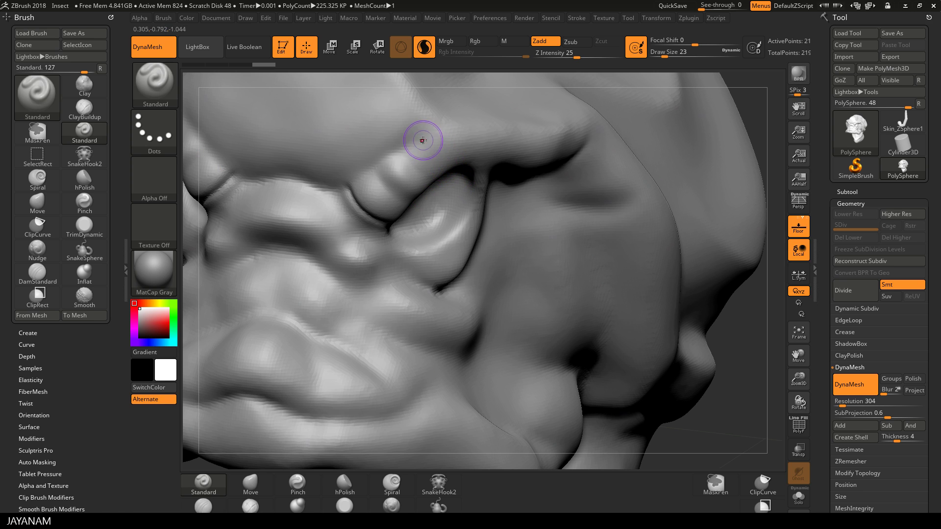
pyautogui.moveTo(422, 141)
pyautogui.mouseDown()
pyautogui.moveTo(430, 158)
pyautogui.moveTo(489, 170)
pyautogui.moveTo(471, 145)
pyautogui.moveTo(470, 187)
pyautogui.mouseUp()
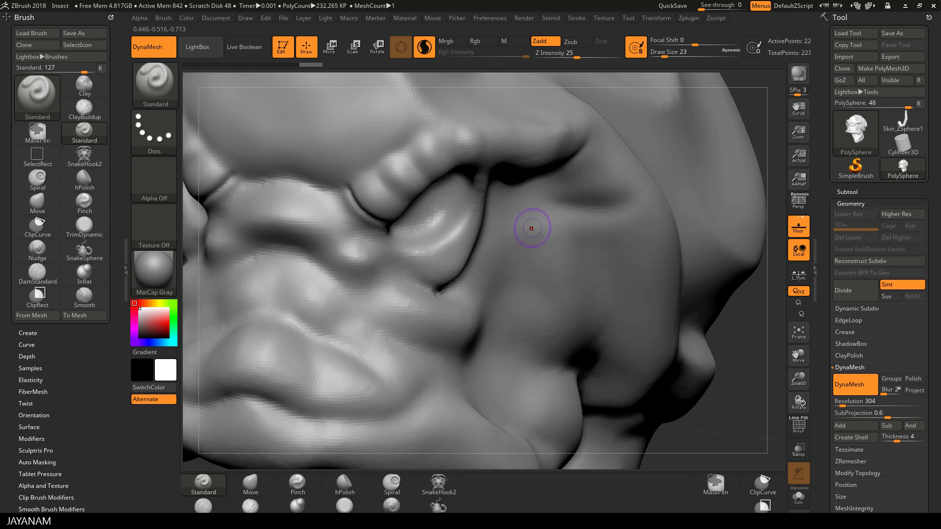
pyautogui.click(799, 427)
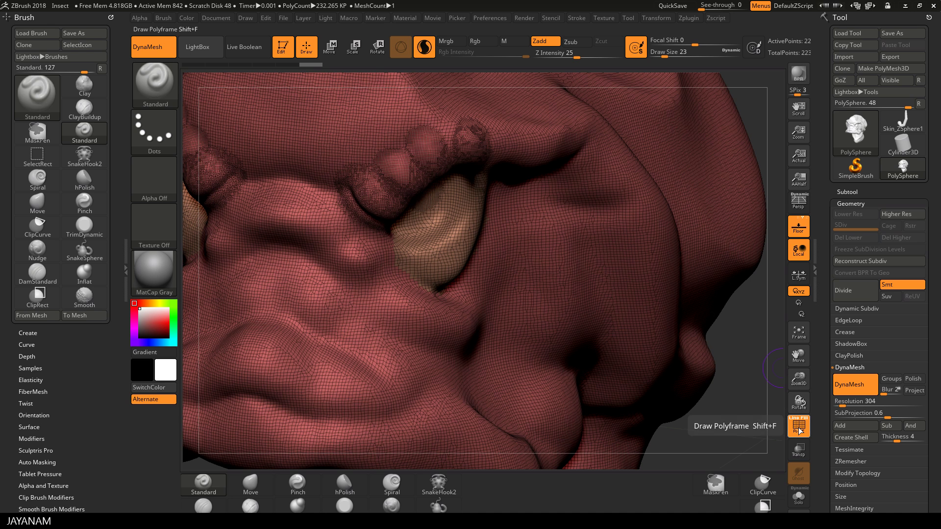
pyautogui.click(799, 430)
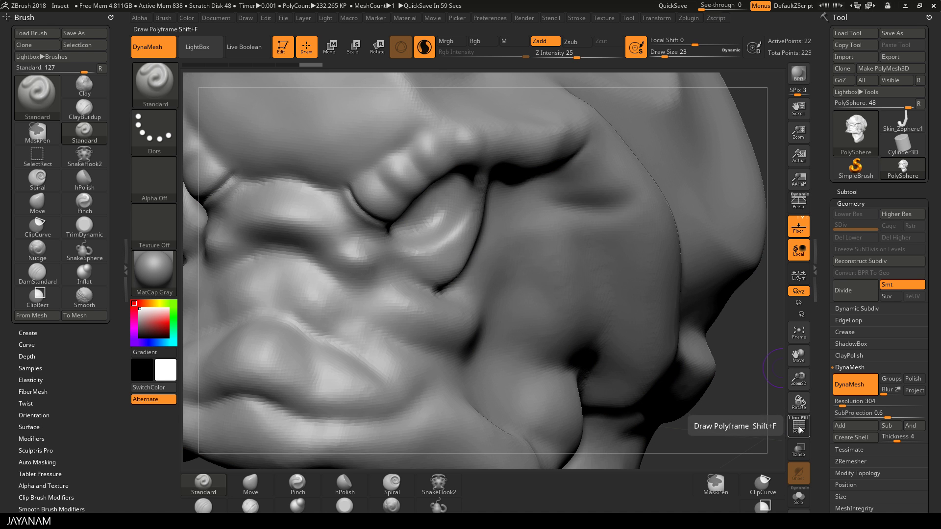
# Sculpt raised lid folds along the eye's lower and outer rim and a wrinkle beneath it using the Standard brush at draw size 23.
pyautogui.moveTo(430, 271); pyautogui.dragTo(477, 218)
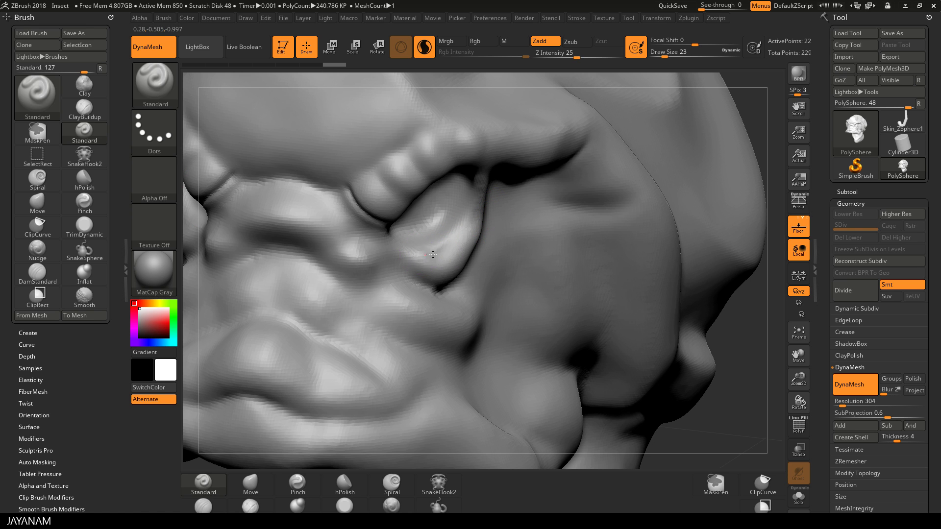
pyautogui.moveTo(433, 254)
pyautogui.mouseDown()
pyautogui.moveTo(464, 224)
pyautogui.moveTo(492, 170)
pyautogui.mouseUp()
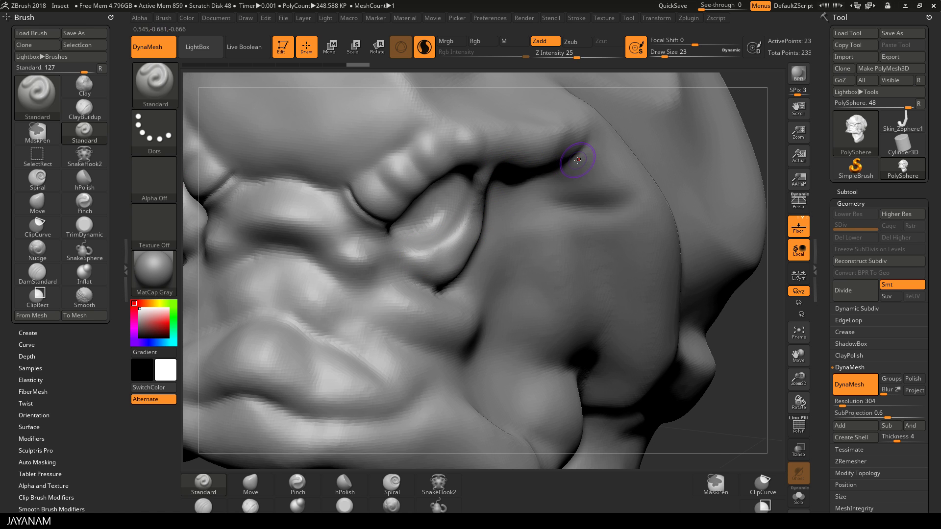
pyautogui.moveTo(738, 359)
pyautogui.mouseDown()
pyautogui.moveTo(711, 365)
pyautogui.moveTo(742, 357)
pyautogui.mouseUp()
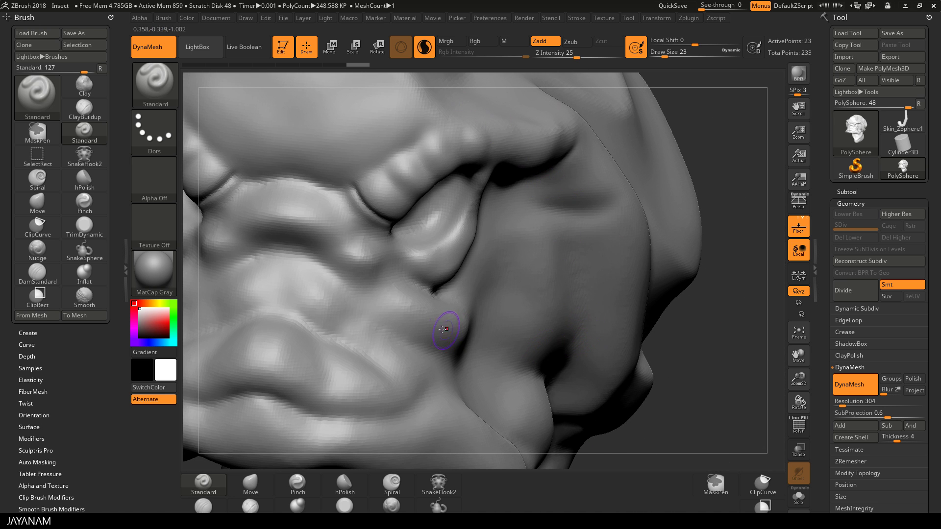
pyautogui.moveTo(397, 294)
pyautogui.mouseDown()
pyautogui.moveTo(456, 326)
pyautogui.moveTo(441, 321)
pyautogui.mouseUp()
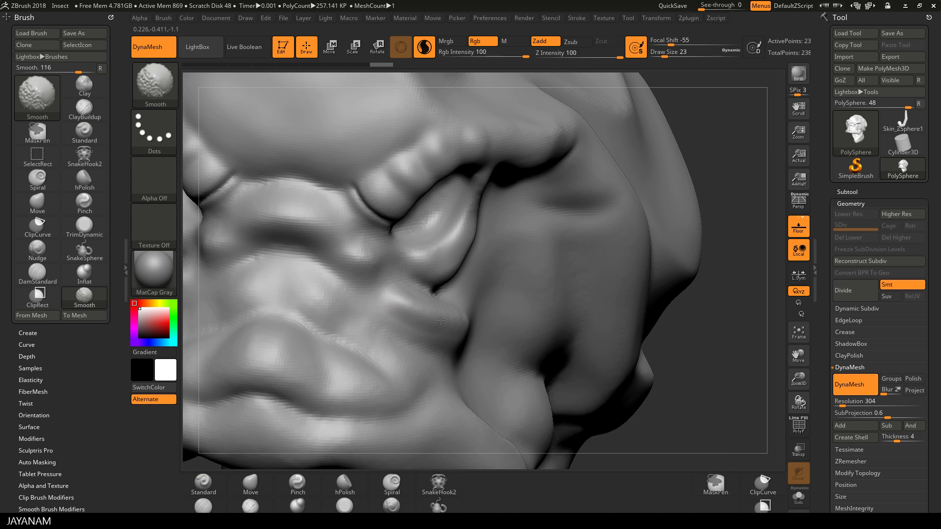
# Try smoothing the eye and brow area heavily with the Smooth brush at draw size 104.
pyautogui.press('s')
pyautogui.moveTo(563, 282); pyautogui.dragTo(557, 287)
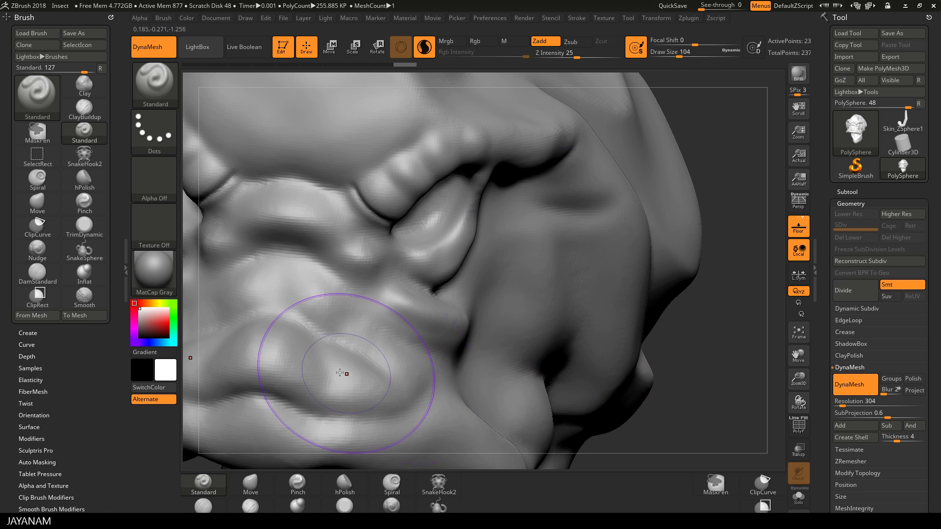
pyautogui.press('shift')
pyautogui.moveTo(441, 216)
pyautogui.keyDown('shift'); pyautogui.mouseDown()
pyautogui.moveTo(402, 196)
pyautogui.moveTo(453, 197)
pyautogui.moveTo(432, 215)
pyautogui.moveTo(465, 189)
pyautogui.mouseUp(); pyautogui.keyUp('shift')
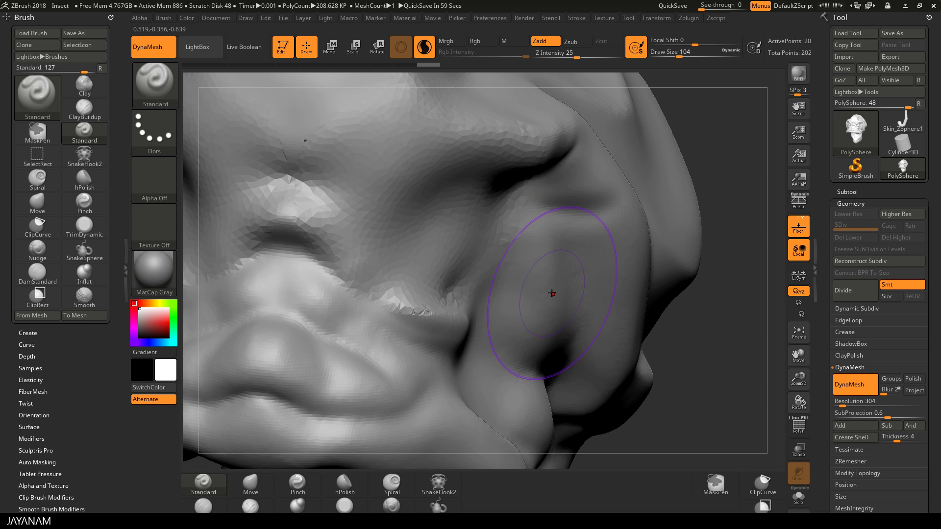
pyautogui.hotkey('ctrl', 'z')
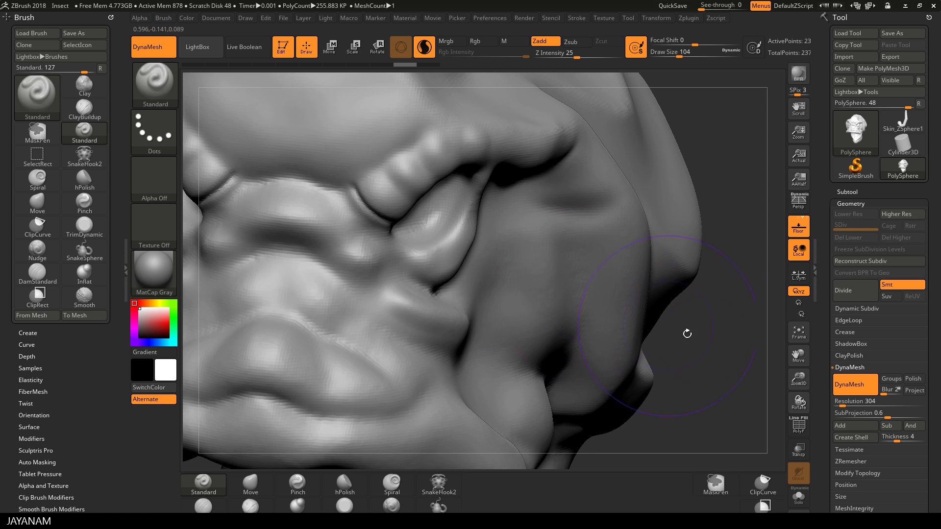
# Carve the crease between the upper and lower lips with the DamStandard brush at draw size 22.
pyautogui.moveTo(725, 349)
pyautogui.keyDown('alt'); pyautogui.mouseDown()
pyautogui.moveTo(637, 336)
pyautogui.moveTo(638, 313)
pyautogui.moveTo(620, 314)
pyautogui.mouseUp(); pyautogui.keyUp('alt')
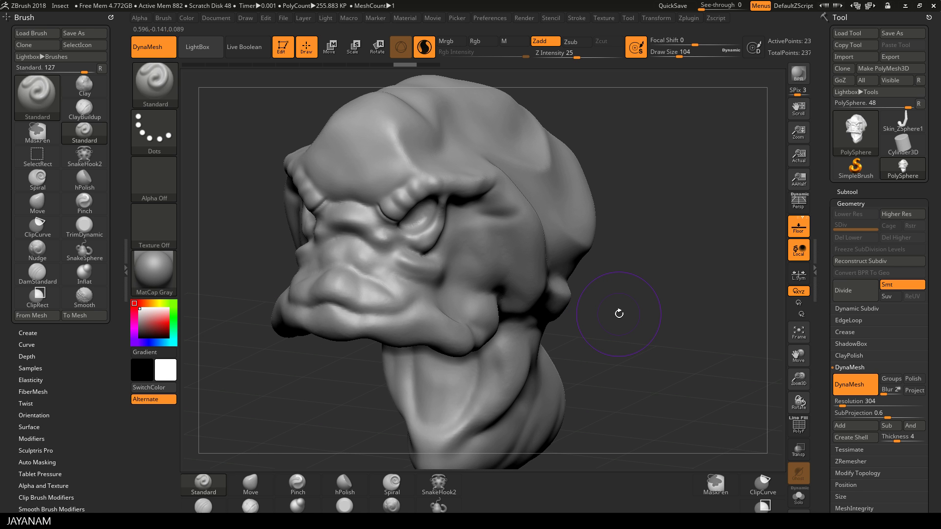
pyautogui.moveTo(666, 371); pyautogui.dragTo(636, 358)
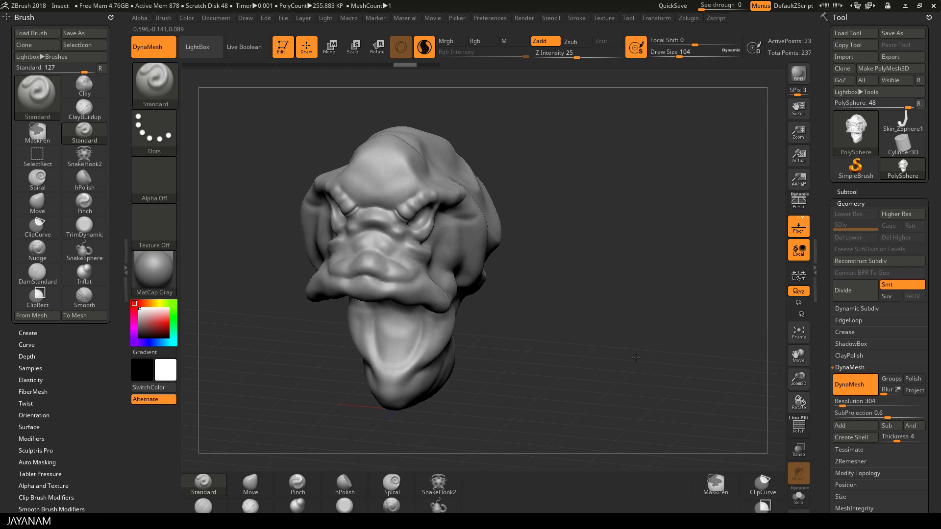
pyautogui.click(203, 506)
pyautogui.moveTo(554, 347); pyautogui.dragTo(605, 371)
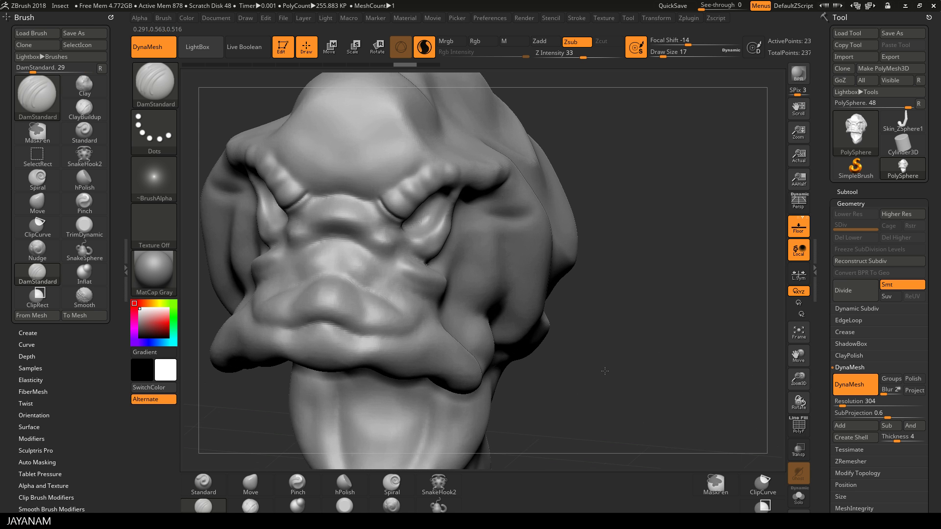
pyautogui.press('s')
pyautogui.moveTo(361, 327); pyautogui.dragTo(372, 337)
pyautogui.press('shift')
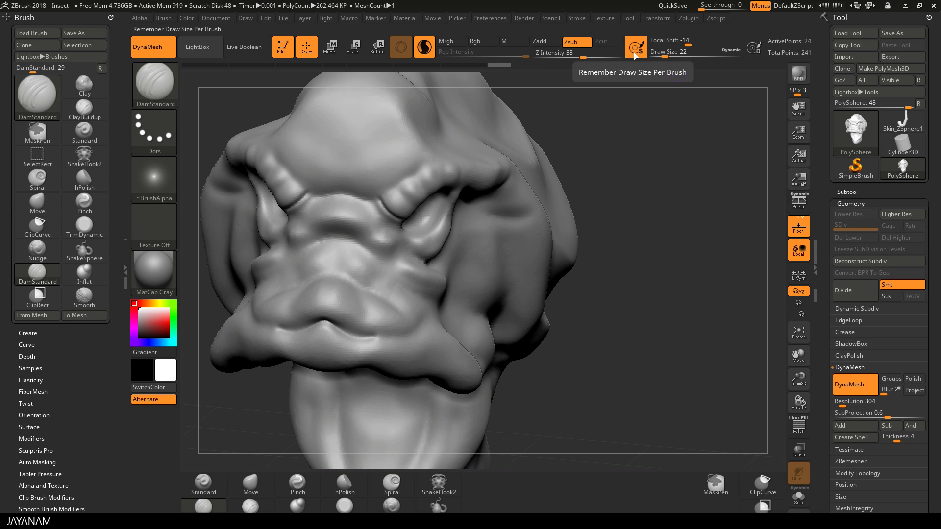
# Refine the lips around the mouth crease with the Standard brush at draw size 29 and smooth the surface.
pyautogui.click(203, 484)
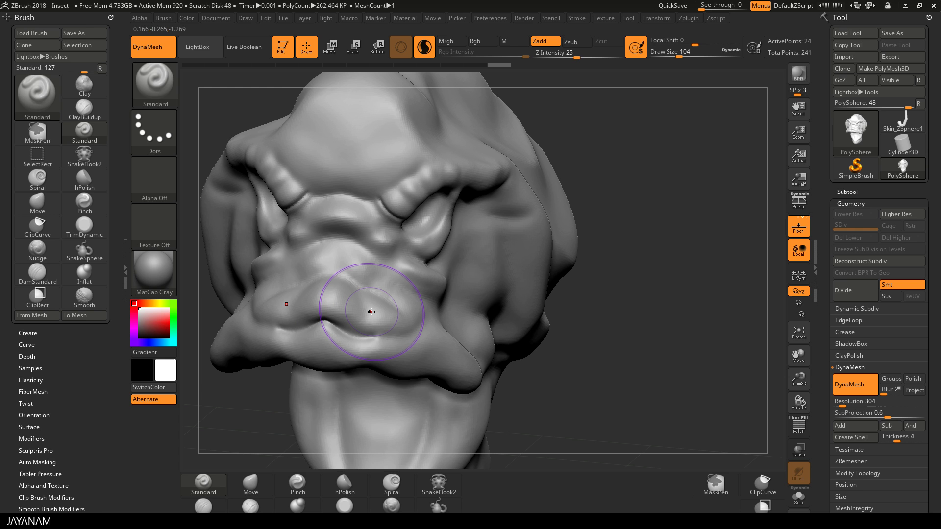
pyautogui.press('s')
pyautogui.moveTo(374, 312); pyautogui.dragTo(357, 312)
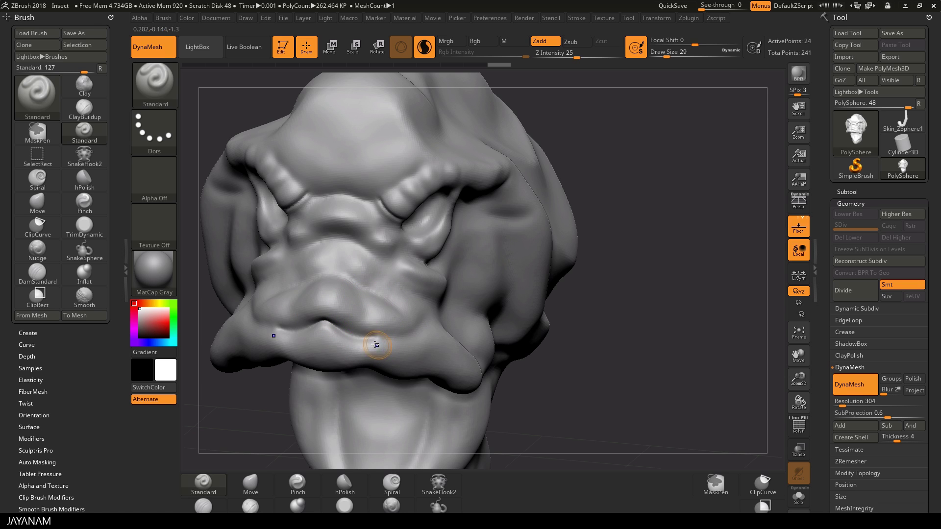
pyautogui.keyDown('shift'); pyautogui.moveTo(378, 343); pyautogui.dragTo(386, 339); pyautogui.keyUp('shift')
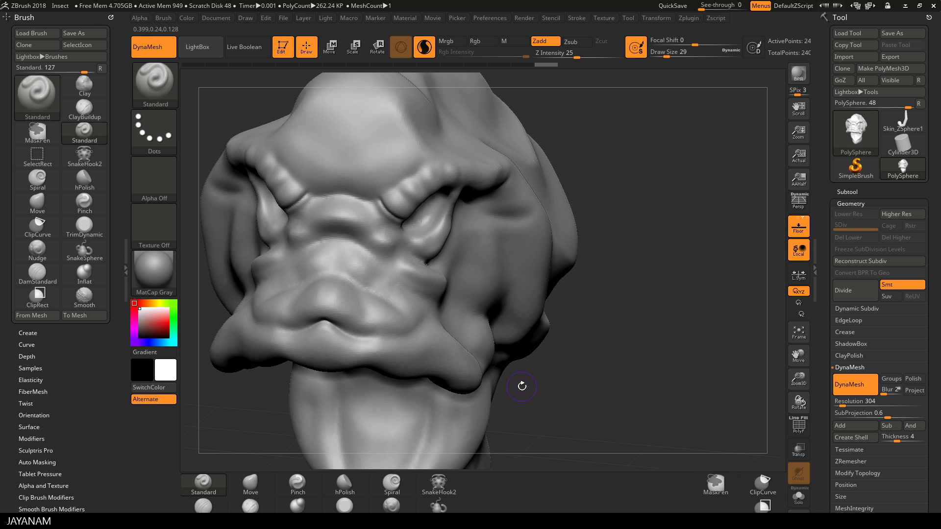
# Pull a symmetrical pair of long, curved antennae out of the forehead above the brows with SnakeHook2 at draw size 77.
pyautogui.moveTo(743, 300)
pyautogui.mouseDown()
pyautogui.moveTo(633, 321)
pyautogui.moveTo(626, 287)
pyautogui.mouseUp()
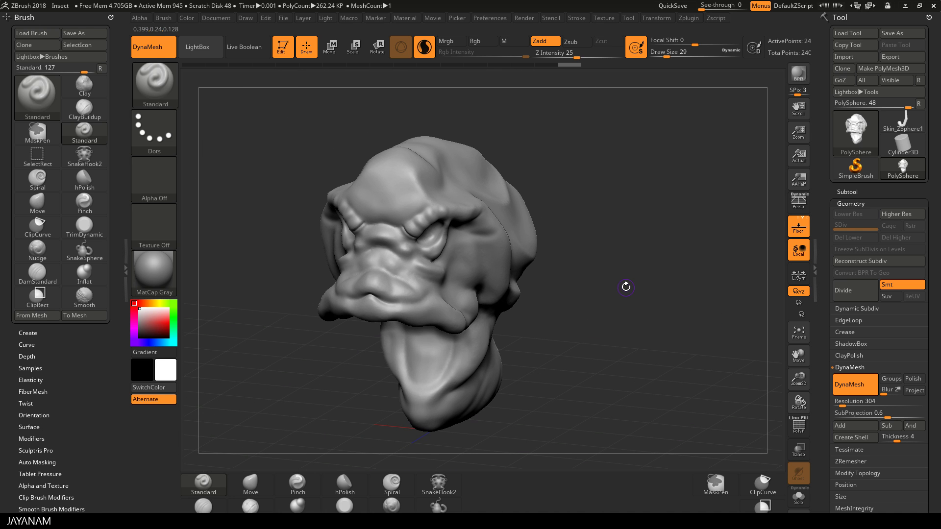
pyautogui.click(442, 485)
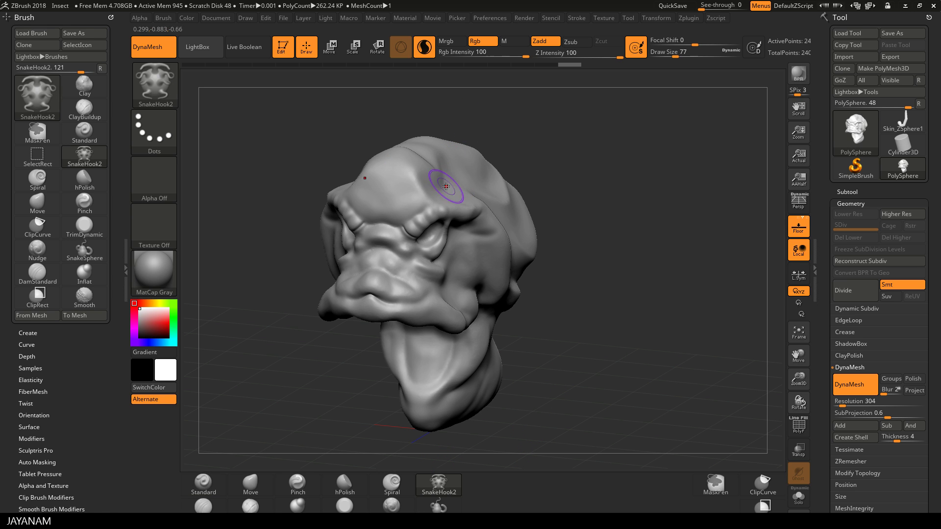
pyautogui.moveTo(438, 182)
pyautogui.mouseDown()
pyautogui.moveTo(500, 151)
pyautogui.moveTo(607, 163)
pyautogui.mouseUp()
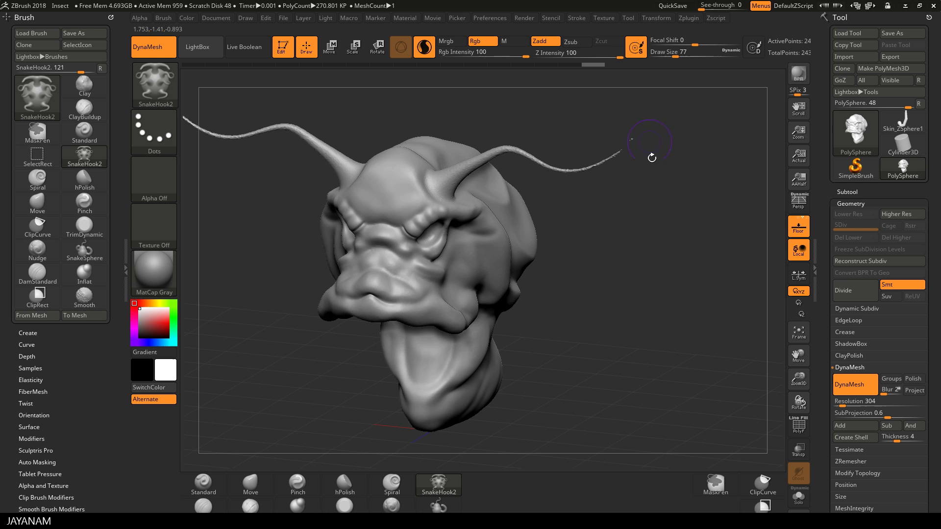
# Try pulling thick tendrils out of the sides of the mouth with SnakeHook2 at draw size 77.
pyautogui.moveTo(652, 234)
pyautogui.mouseDown()
pyautogui.moveTo(598, 238)
pyautogui.moveTo(650, 235)
pyautogui.moveTo(625, 260)
pyautogui.mouseUp()
pyautogui.moveTo(435, 305); pyautogui.dragTo(475, 330)
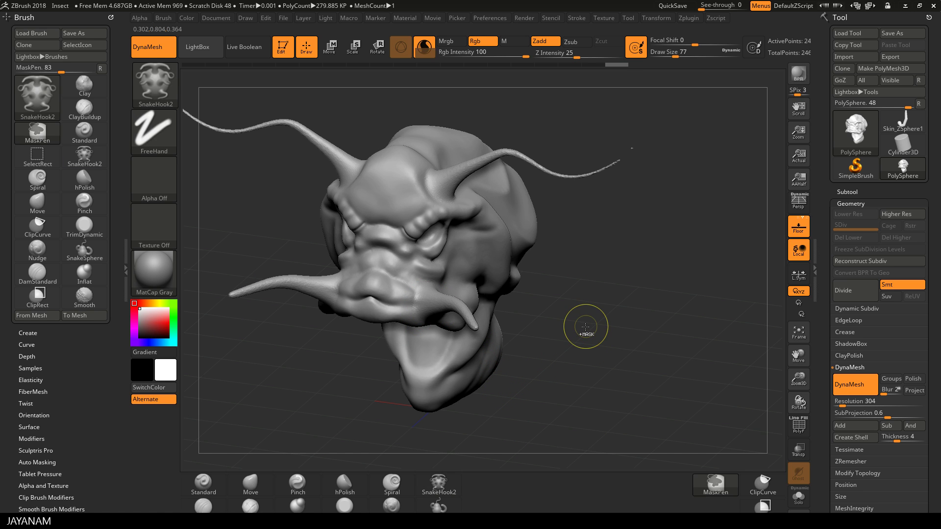
pyautogui.hotkey('ctrl', 'z')
# Pull long, thin, wavy tendrils out of both sides of the mouth with SnakeHook2 at draw size 51.
pyautogui.press('s')
pyautogui.moveTo(582, 328); pyautogui.dragTo(579, 328)
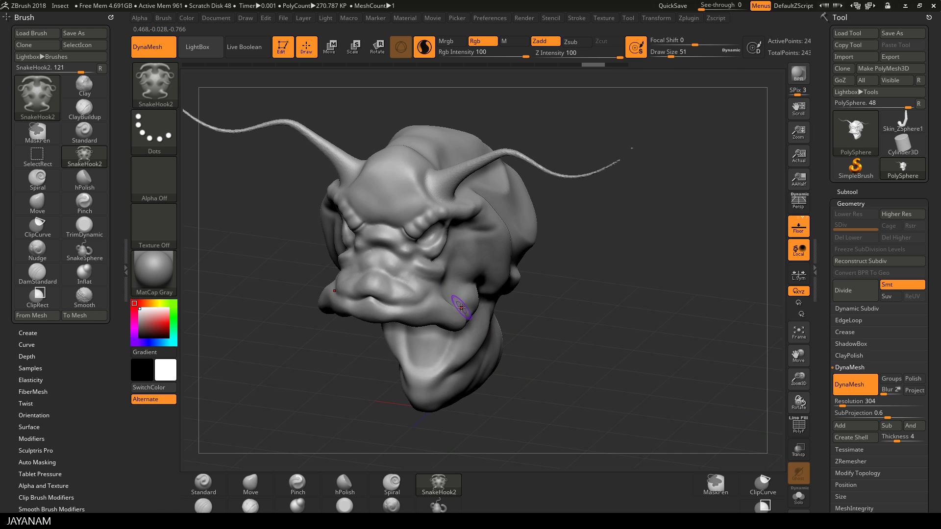
pyautogui.moveTo(429, 306)
pyautogui.mouseDown()
pyautogui.moveTo(509, 300)
pyautogui.moveTo(592, 278)
pyautogui.mouseUp()
pyautogui.moveTo(652, 242)
pyautogui.mouseDown()
pyautogui.moveTo(608, 240)
pyautogui.moveTo(644, 243)
pyautogui.mouseUp()
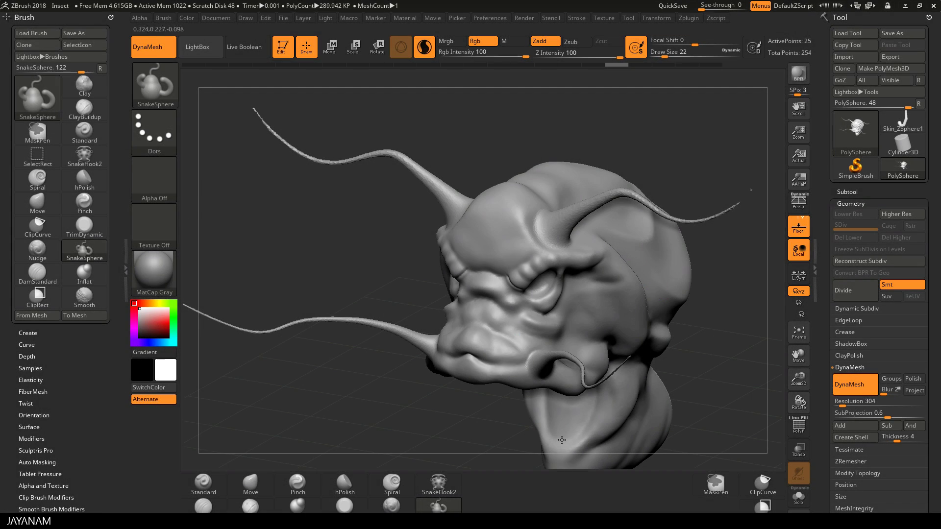
# Twist a symmetrical pair of spiral swirls into the sides of the head behind the eyes with the Spiral brush at draw size 97.
pyautogui.click(396, 492)
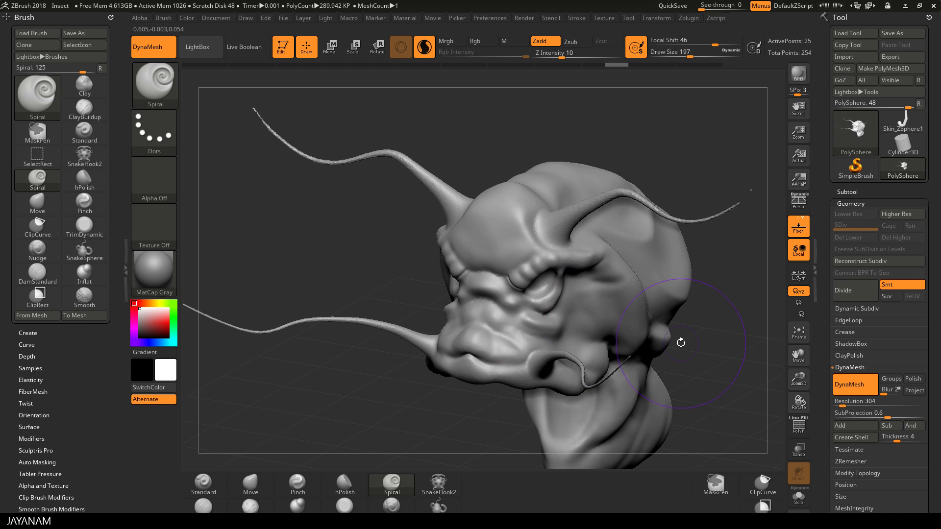
pyautogui.keyDown('alt'); pyautogui.moveTo(703, 361); pyautogui.dragTo(743, 395); pyautogui.keyUp('alt')
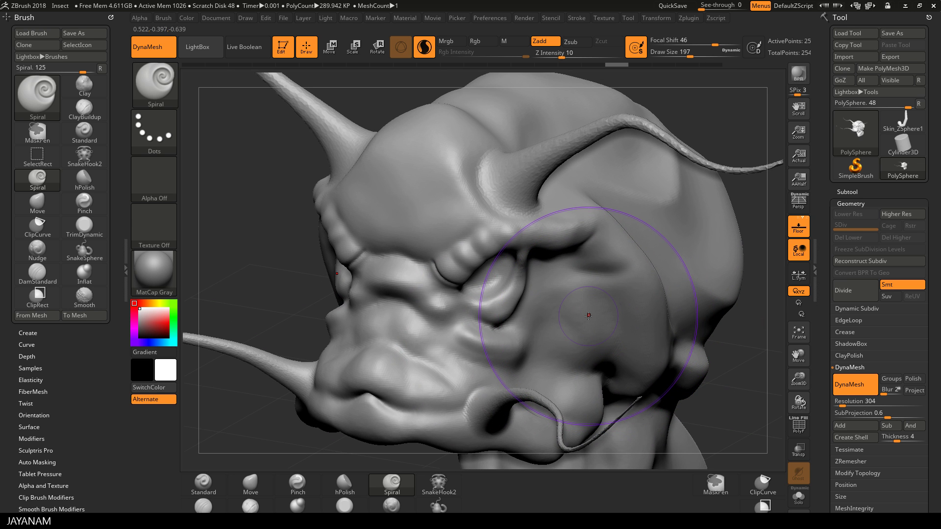
pyautogui.press('s')
pyautogui.moveTo(604, 300)
pyautogui.mouseDown()
pyautogui.moveTo(592, 300)
pyautogui.moveTo(603, 313)
pyautogui.mouseUp()
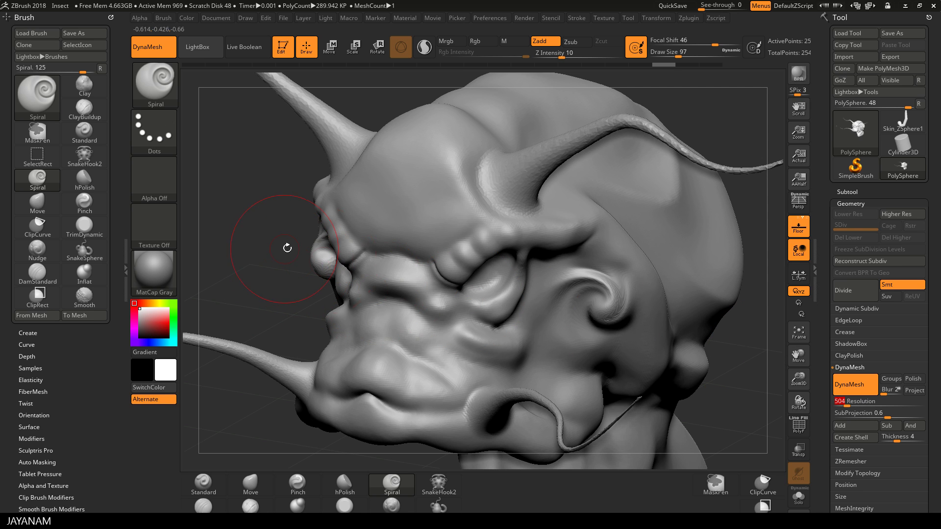
# Remesh the head with DynaMesh at resolution 504 and smooth the forehead and antenna bases.
pyautogui.keyDown('ctrl'); pyautogui.moveTo(243, 281); pyautogui.dragTo(273, 248); pyautogui.keyUp('ctrl')
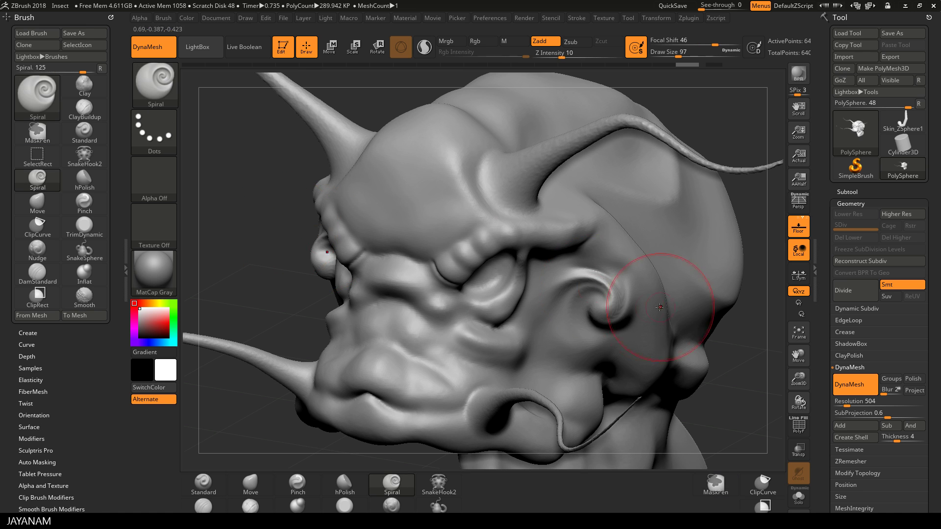
pyautogui.press('shift')
pyautogui.moveTo(578, 161)
pyautogui.keyDown('shift'); pyautogui.mouseDown()
pyautogui.moveTo(535, 154)
pyautogui.moveTo(716, 165)
pyautogui.moveTo(669, 127)
pyautogui.moveTo(455, 155)
pyautogui.moveTo(436, 184)
pyautogui.mouseUp(); pyautogui.keyUp('shift')
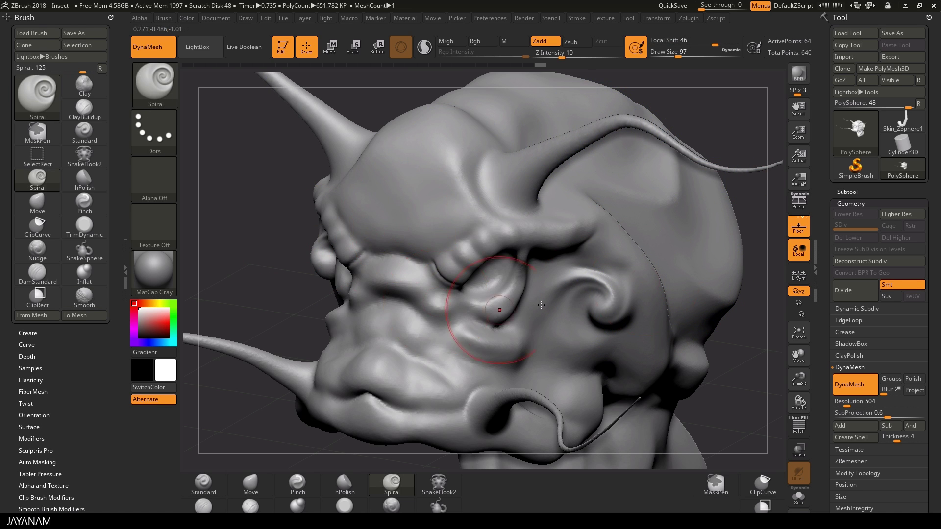
pyautogui.moveTo(742, 386); pyautogui.dragTo(652, 407)
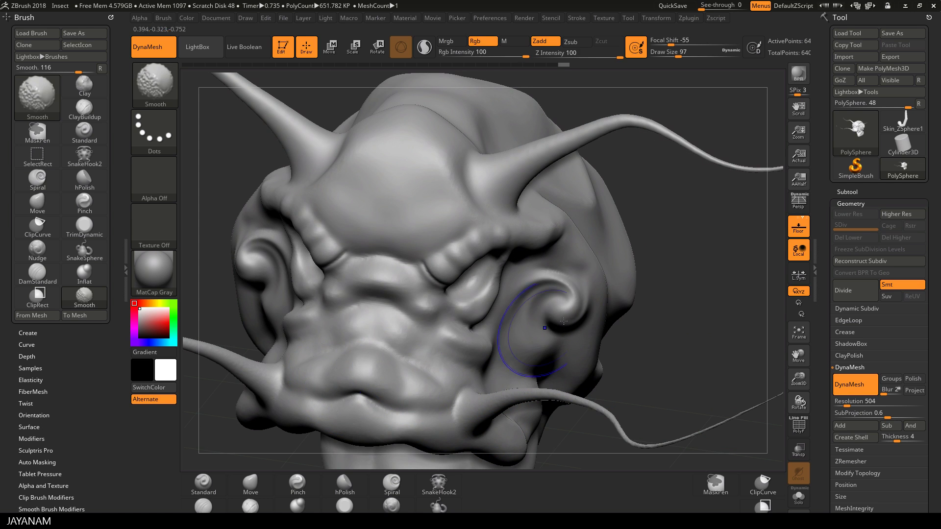
pyautogui.keyDown('alt'); pyautogui.moveTo(708, 316); pyautogui.dragTo(567, 304); pyautogui.keyUp('alt')
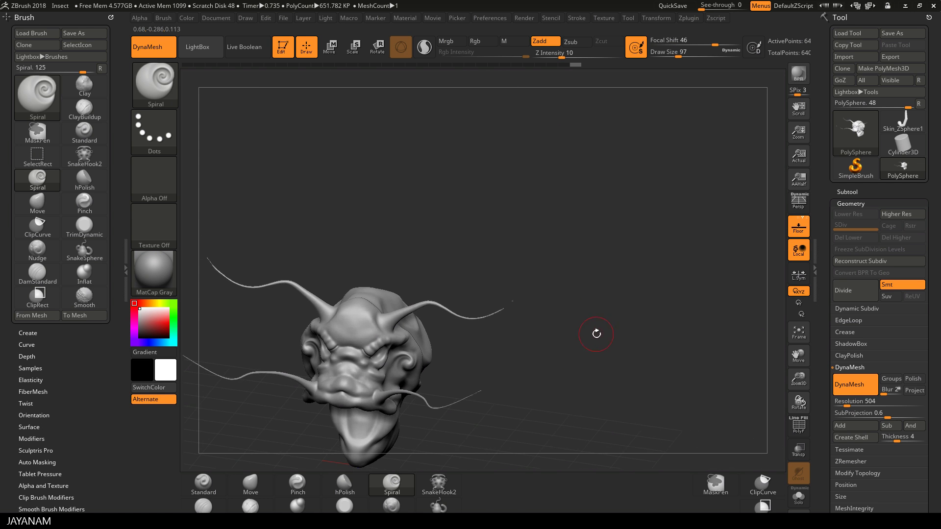
# Turn on Sculptris Pro mode and build up the antenna bases with the Standard brush at draw size 41.
pyautogui.keyDown('alt'); pyautogui.moveTo(577, 336); pyautogui.dragTo(420, 363); pyautogui.keyUp('alt')
pyautogui.press('b')
pyautogui.press('s')
pyautogui.press('t')
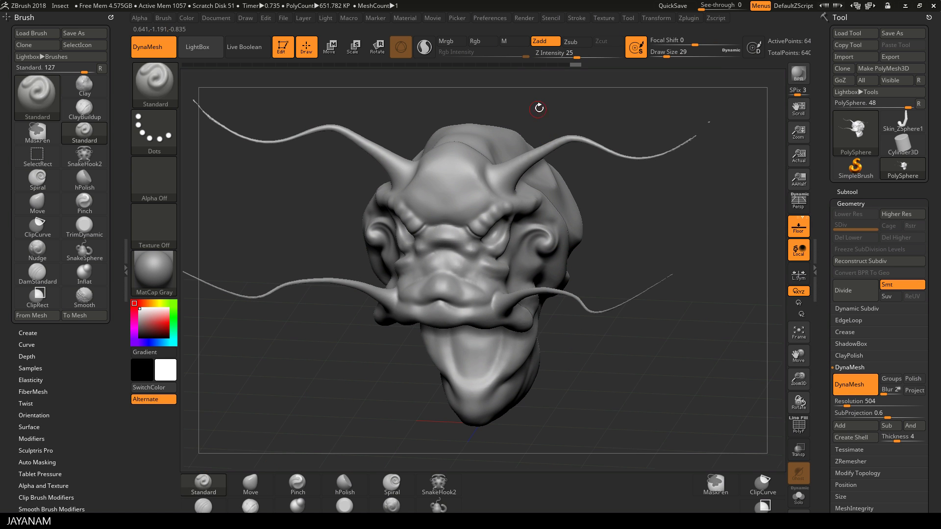
pyautogui.click(425, 48)
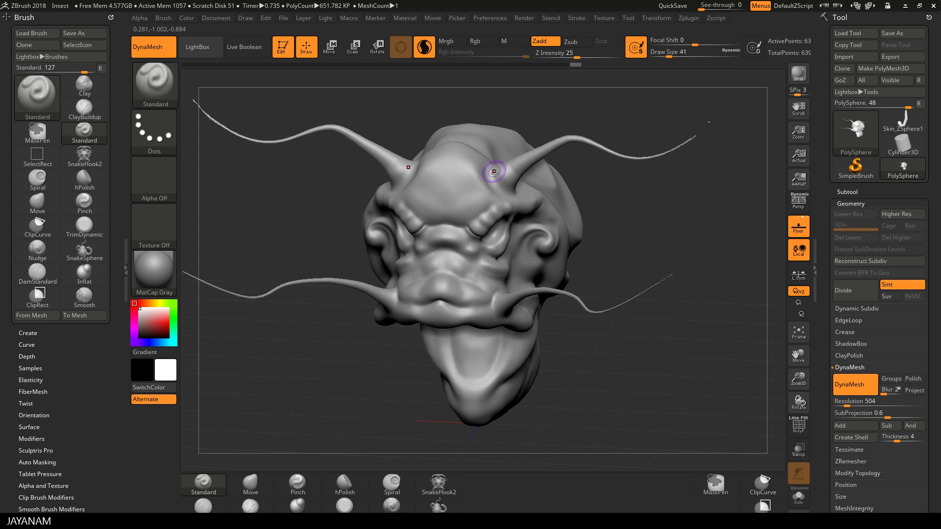
pyautogui.moveTo(495, 171); pyautogui.dragTo(565, 183)
pyautogui.moveTo(517, 160); pyautogui.dragTo(539, 165)
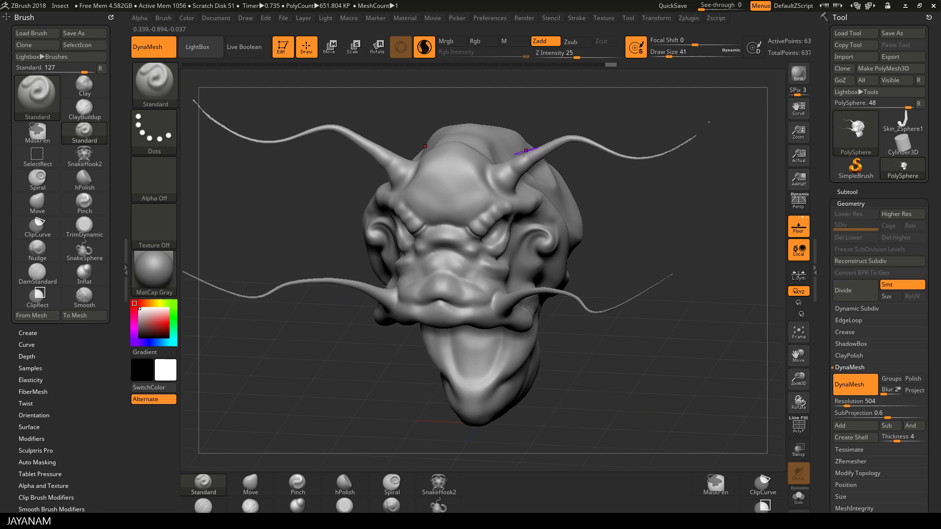
# Build up the lower forehead above the brows and the folds around the antenna bases with the Standard brush at draw size 41, smoothing the surface.
pyautogui.moveTo(460, 210); pyautogui.dragTo(483, 197)
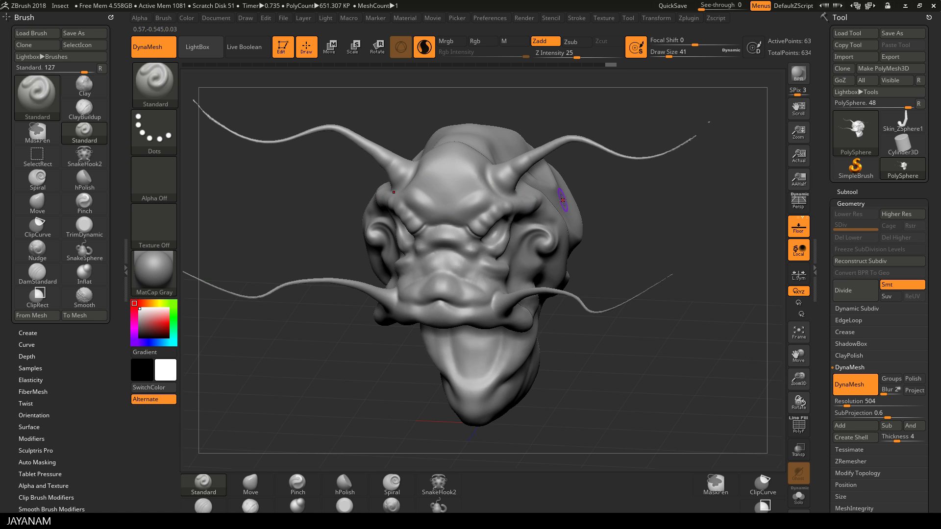
pyautogui.press('shift')
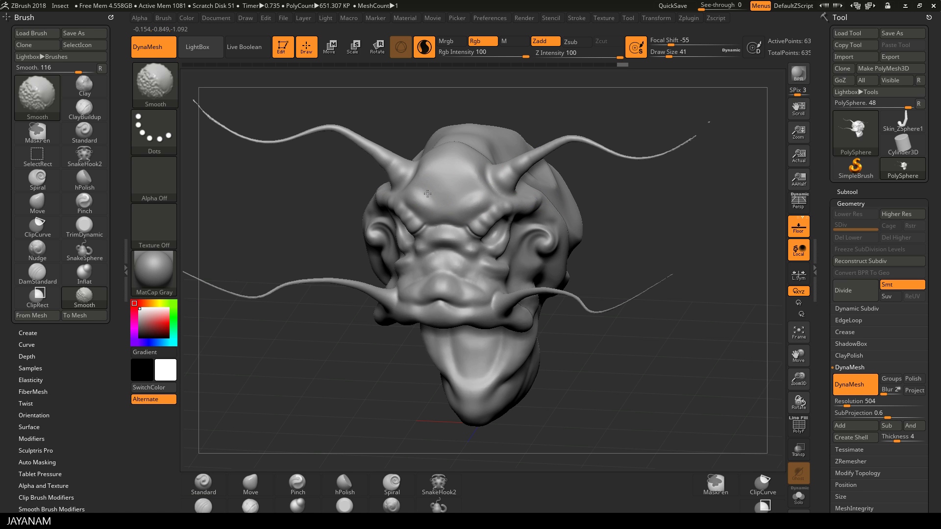
pyautogui.keyDown('alt'); pyautogui.moveTo(658, 222); pyautogui.dragTo(658, 294); pyautogui.keyUp('alt')
pyautogui.moveTo(447, 234); pyautogui.dragTo(496, 227)
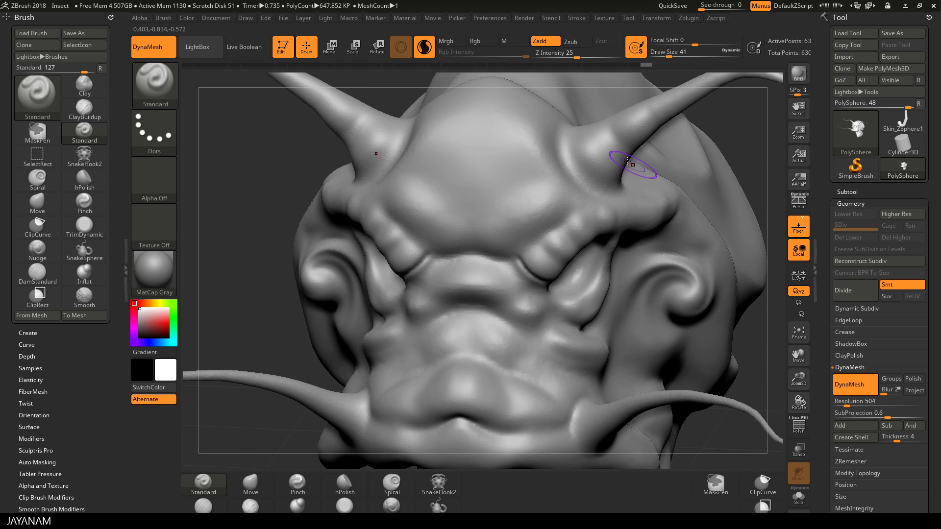
pyautogui.moveTo(575, 136); pyautogui.dragTo(605, 181)
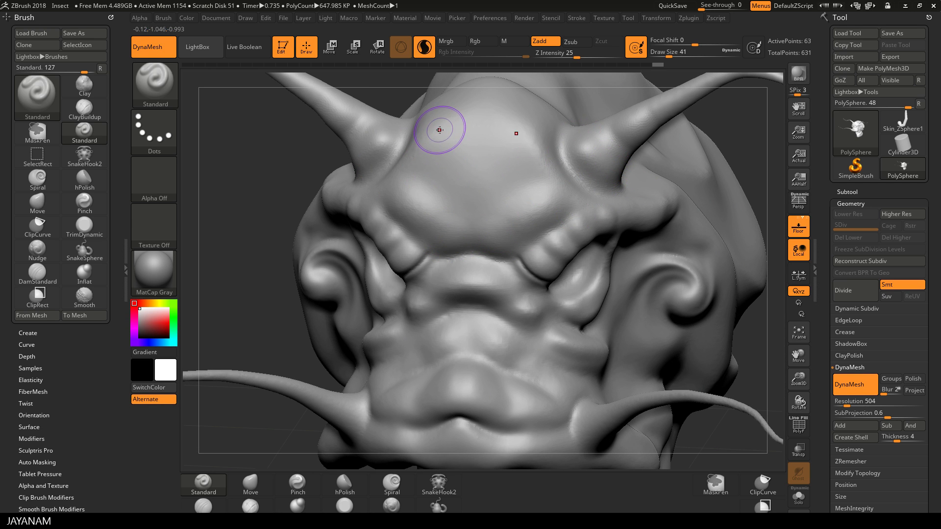